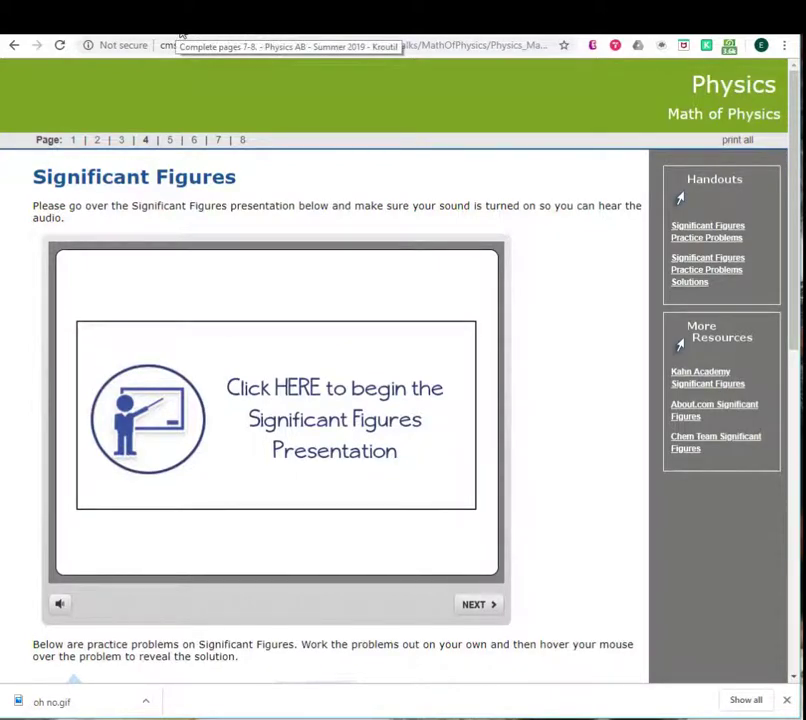
- Switch to the "Complete pages 7-8." topic in the Physics AB course and open the course's discussions list
click(182, 33)
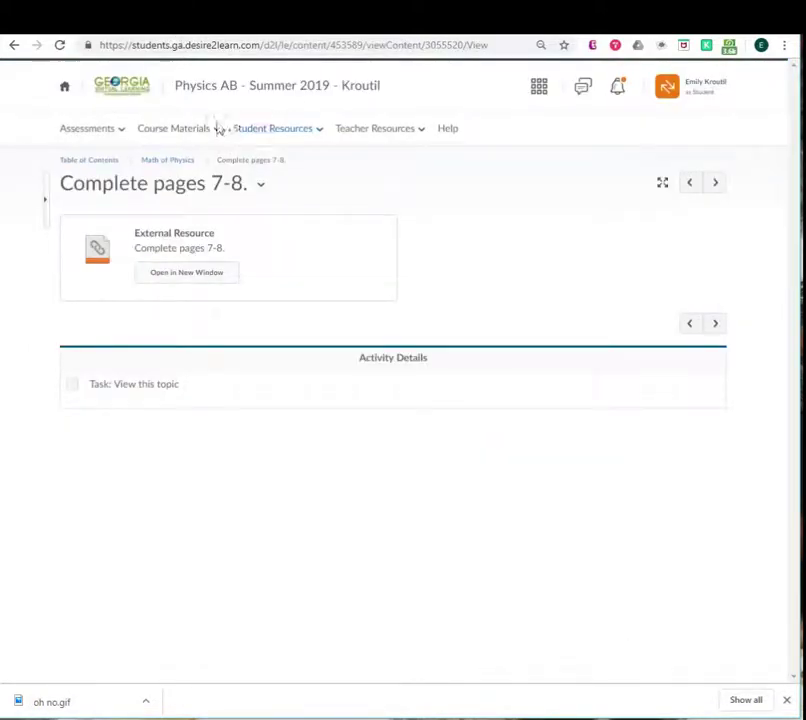
click(124, 132)
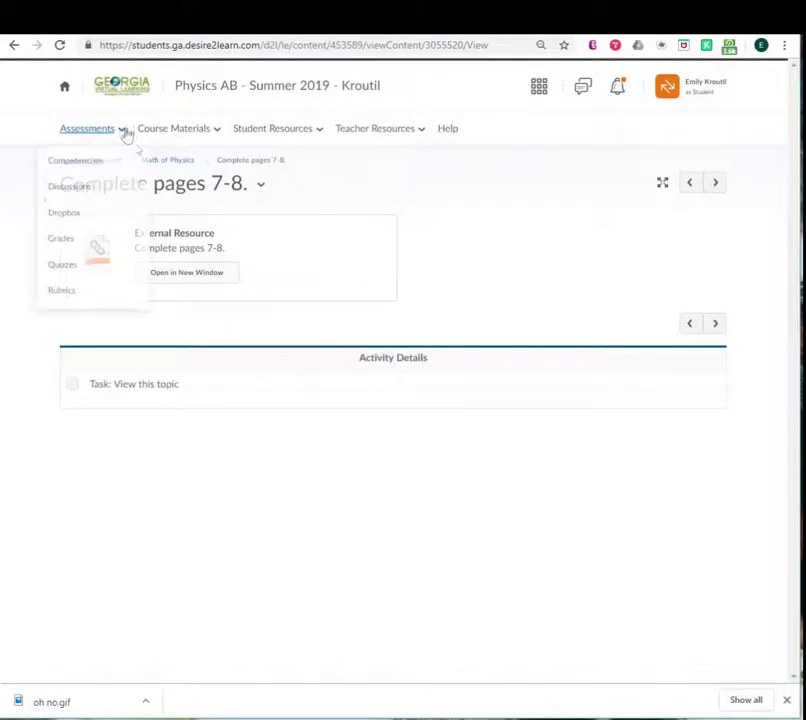
click(111, 193)
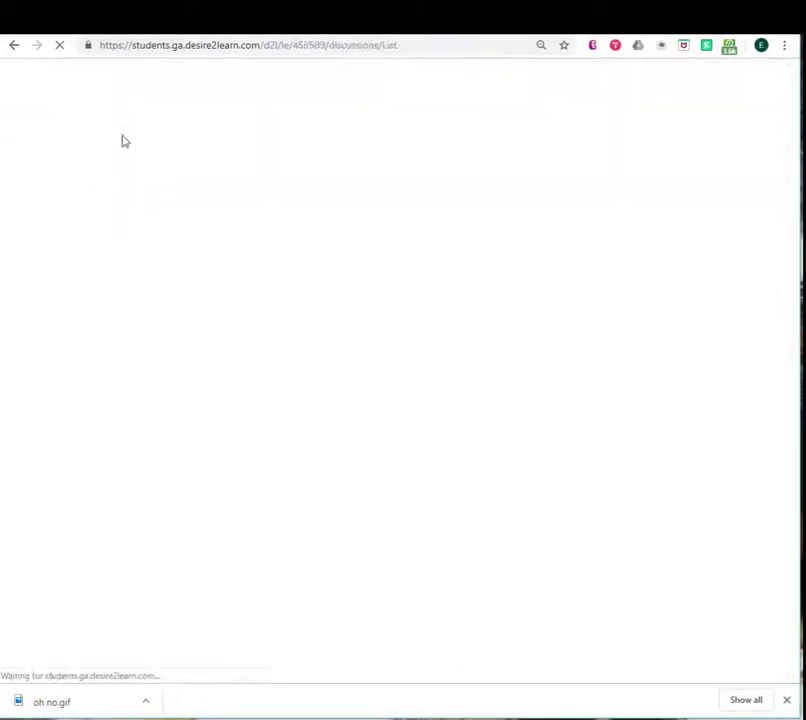
- Review the discussion topics for the units from Math of Physics through 2 Dimensional Motion
scroll(272, 291, down, 3)
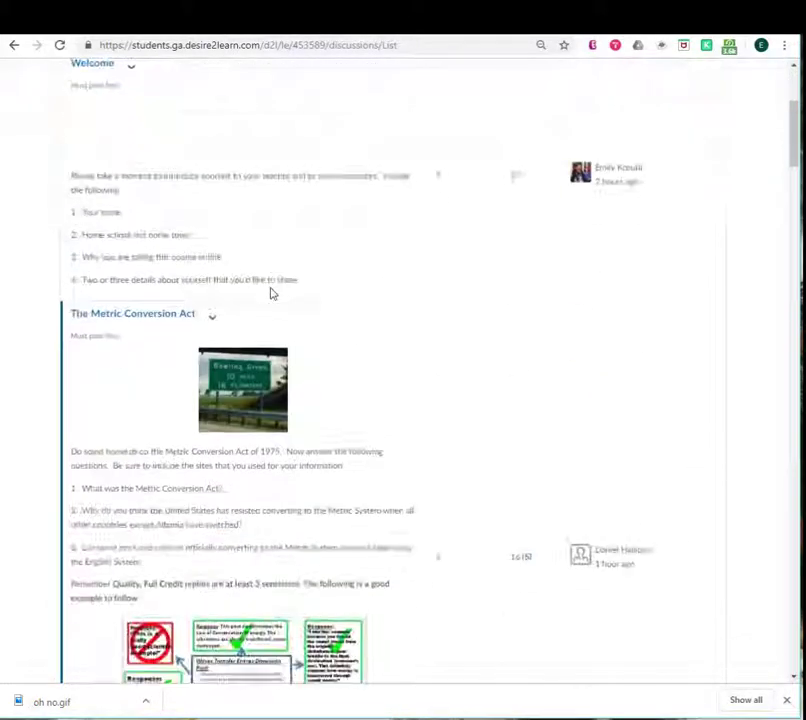
scroll(270, 292, down, 2)
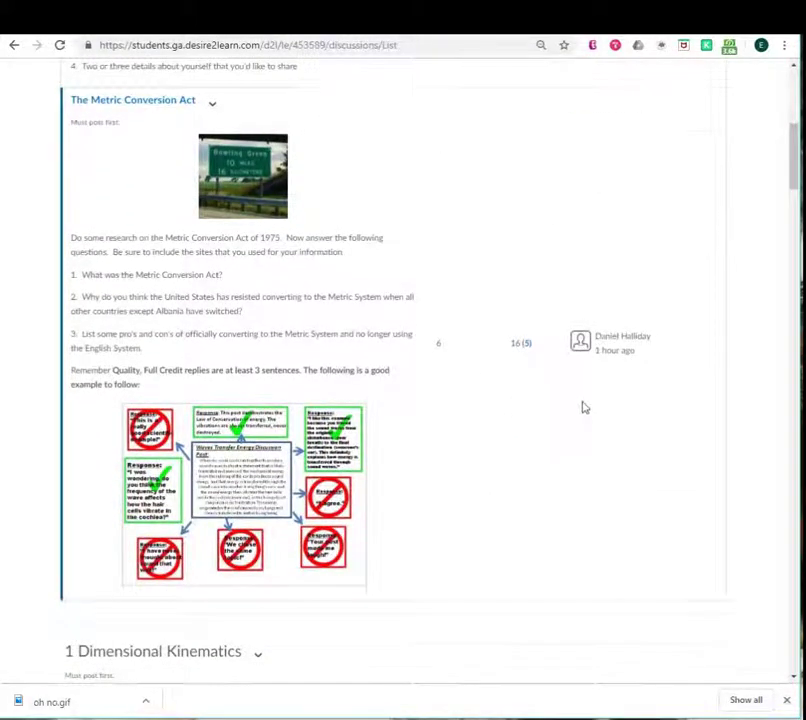
scroll(581, 410, up, 1)
scroll(603, 338, up, 3)
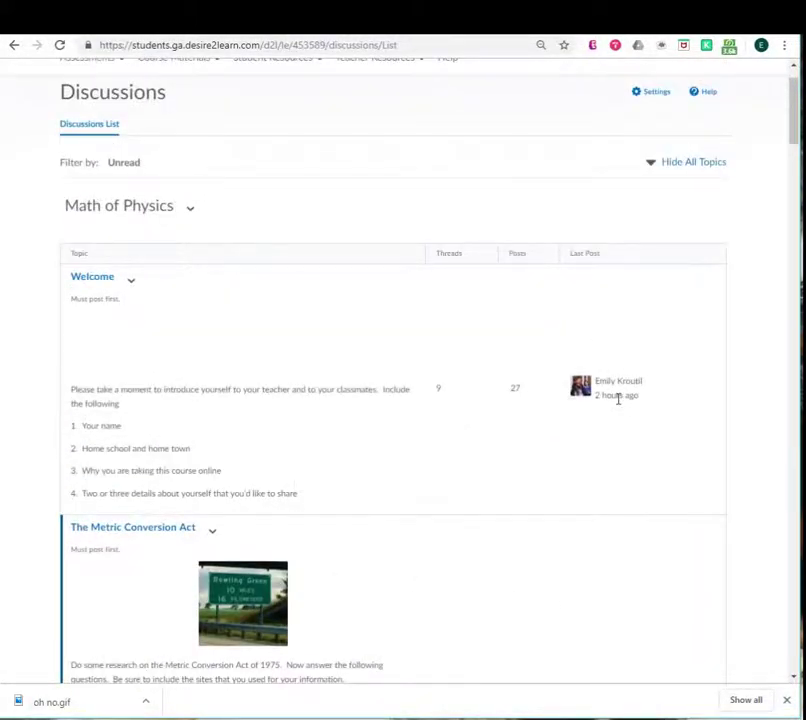
scroll(618, 398, down, 1)
scroll(618, 398, down, 4)
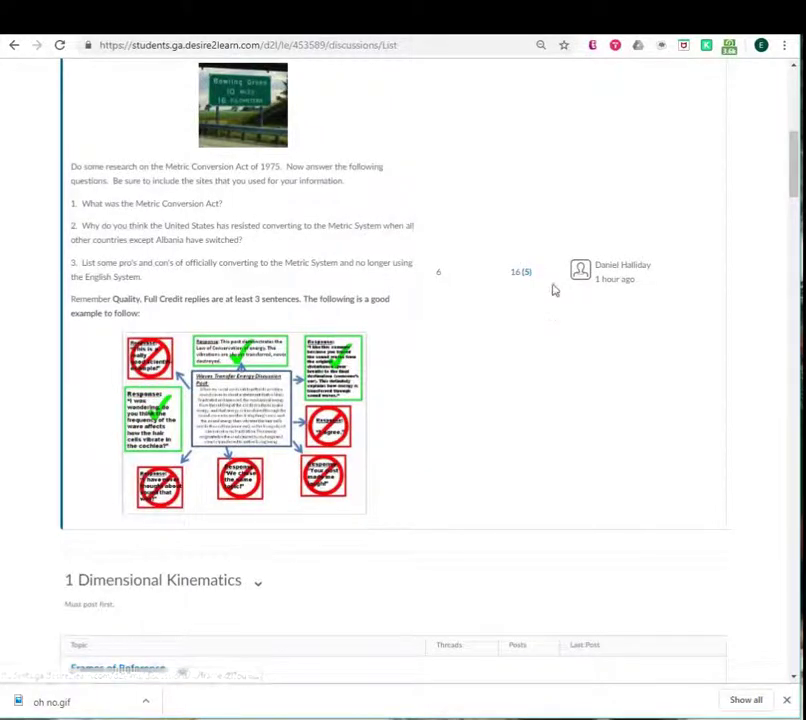
scroll(591, 344, down, 1)
scroll(590, 342, down, 9)
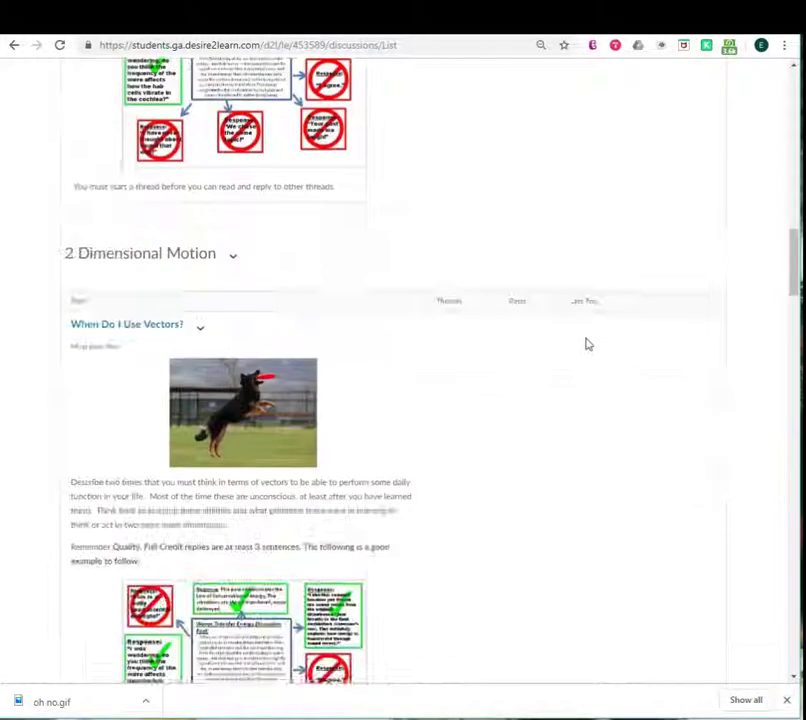
scroll(587, 340, up, 4)
scroll(588, 336, up, 10)
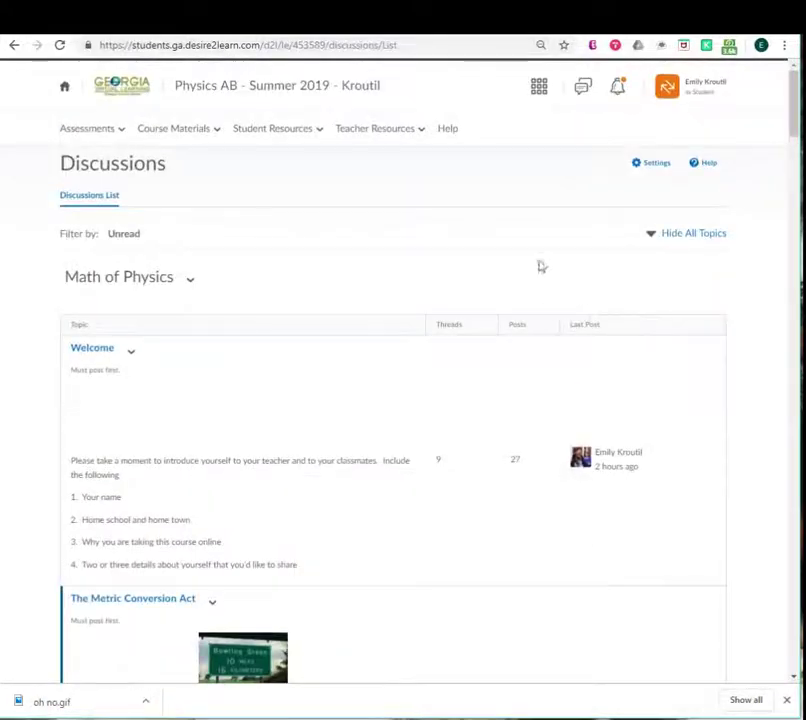
- Open the course's Dropbox folders and review the assignment folders for each unit
click(120, 130)
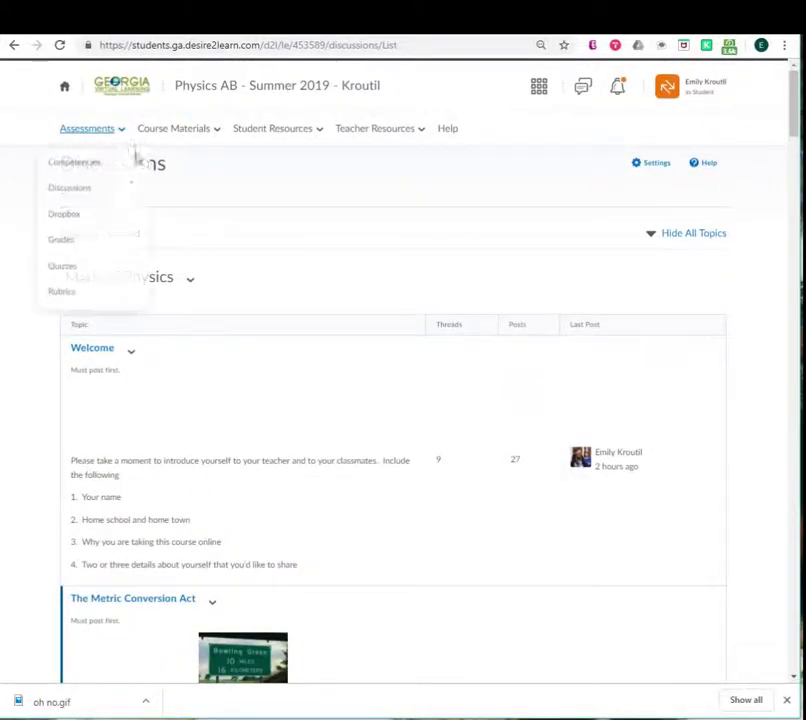
click(114, 222)
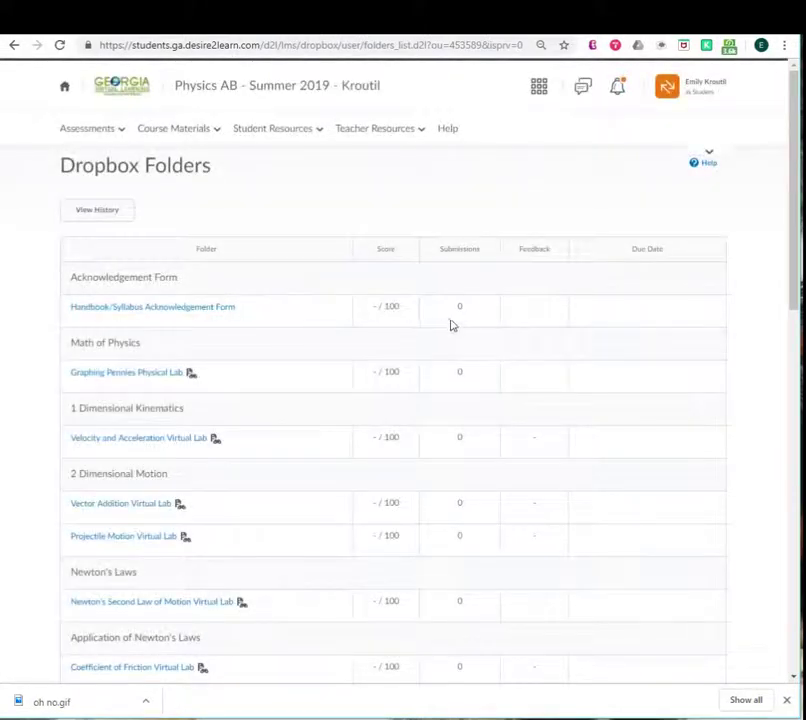
scroll(450, 315, down, 3)
scroll(445, 310, up, 3)
scroll(535, 320, down, 6)
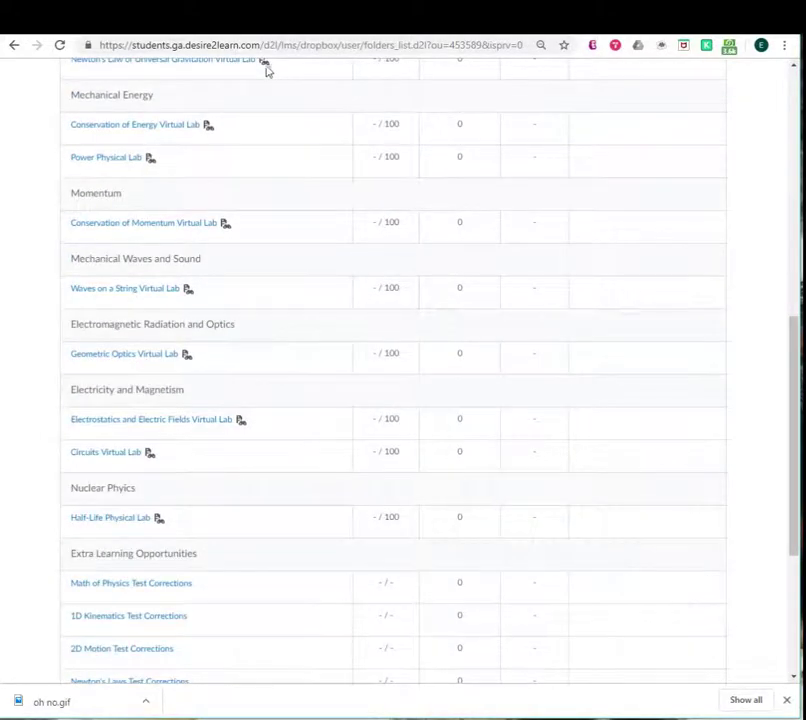
scroll(298, 154, up, 6)
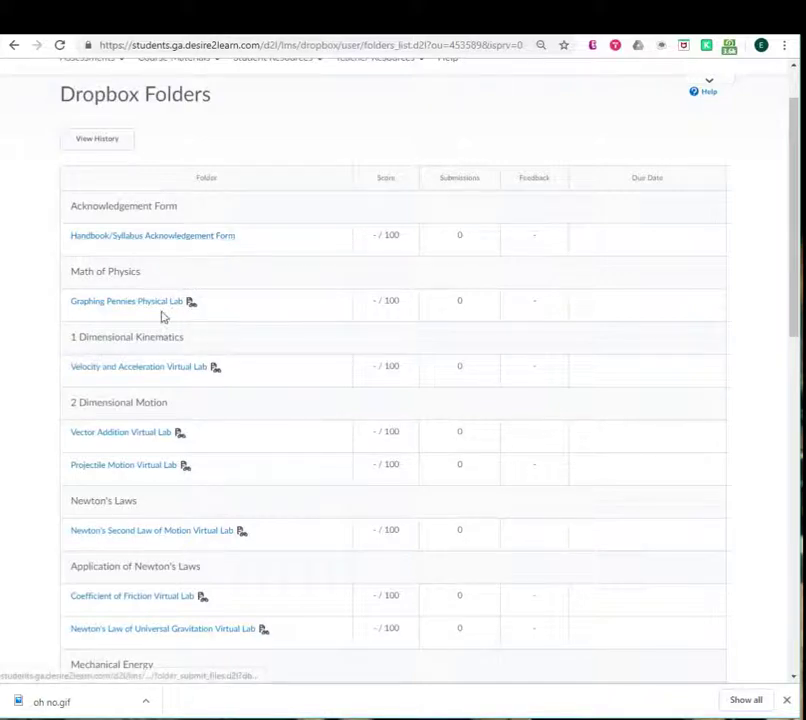
- Open the Graphing Pennies Physical Lab folder and examine its rubric down to the assignment submission area
click(159, 306)
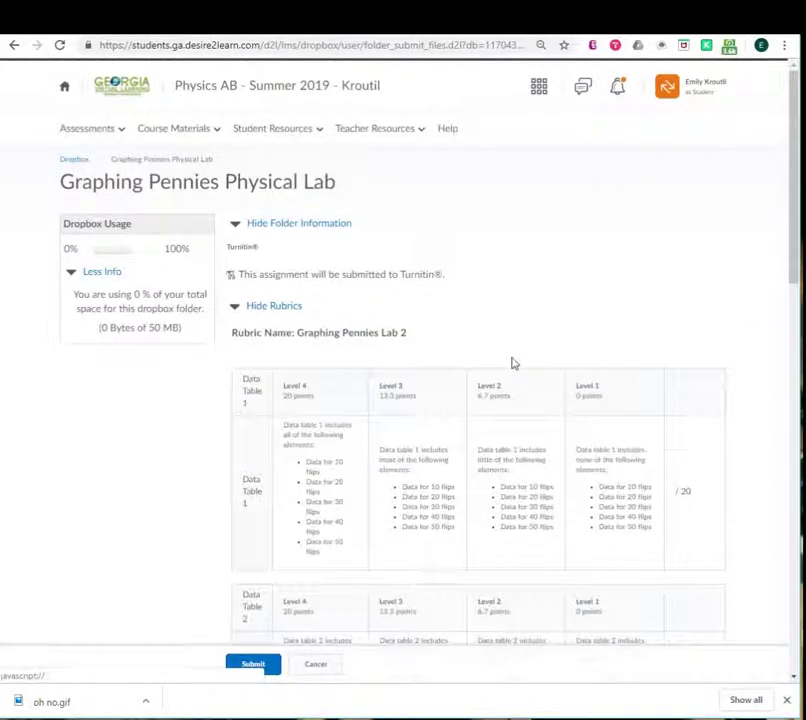
scroll(513, 362, down, 5)
scroll(513, 362, down, 3)
scroll(508, 365, up, 5)
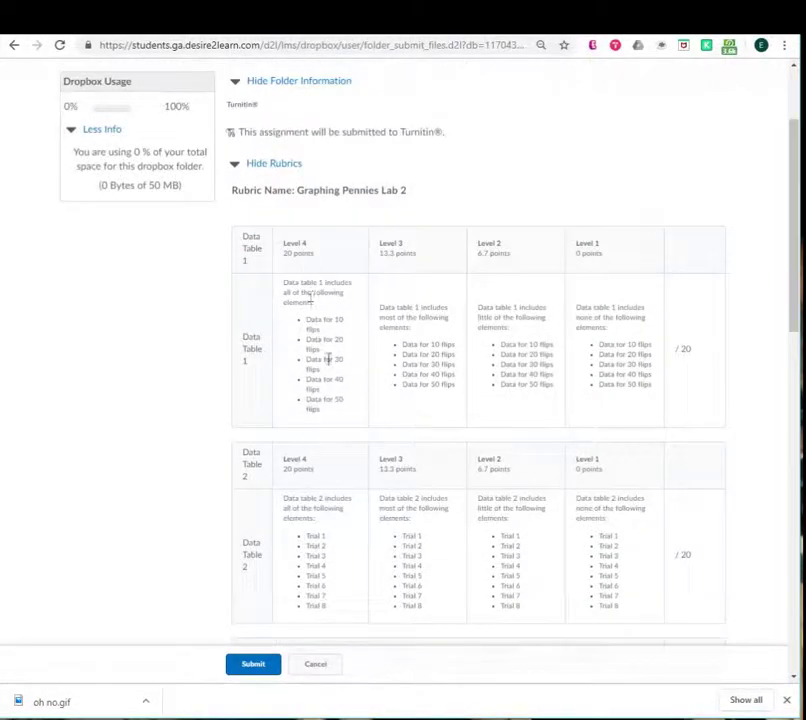
scroll(326, 370, down, 3)
scroll(322, 400, down, 10)
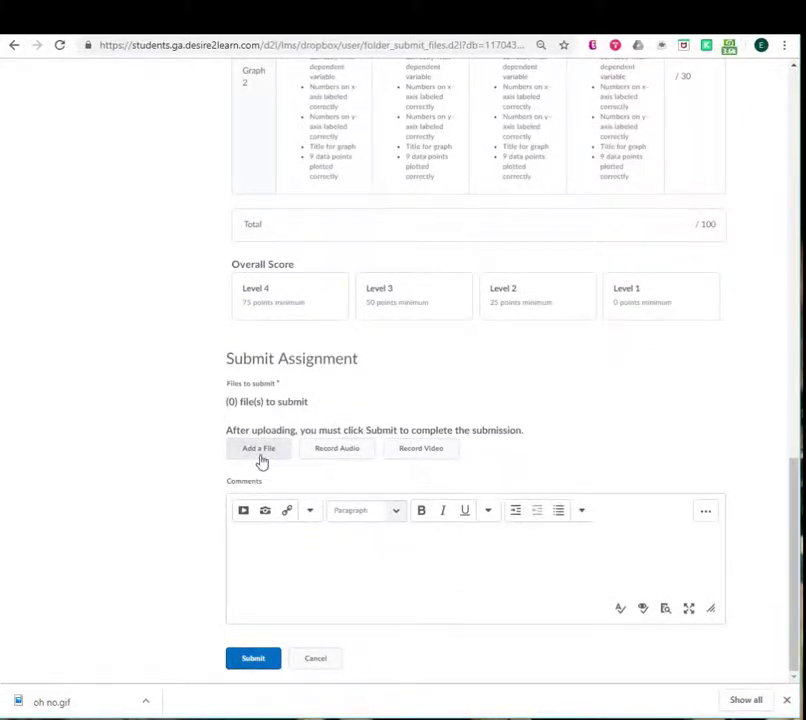
- Attach the file "6 Week Biology I B.pdf" from the computer to the Graphing Pennies Physical Lab submission
click(260, 455)
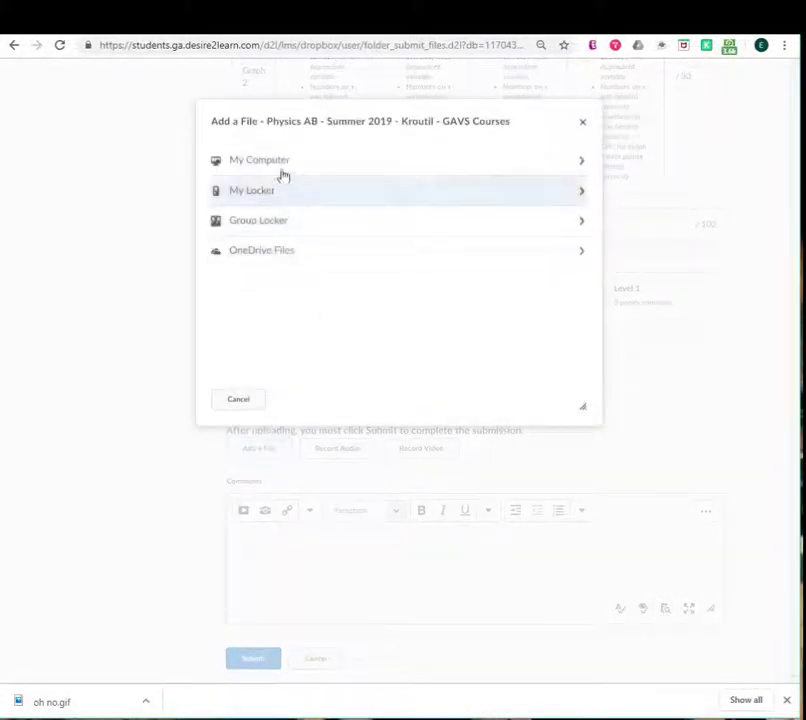
click(283, 165)
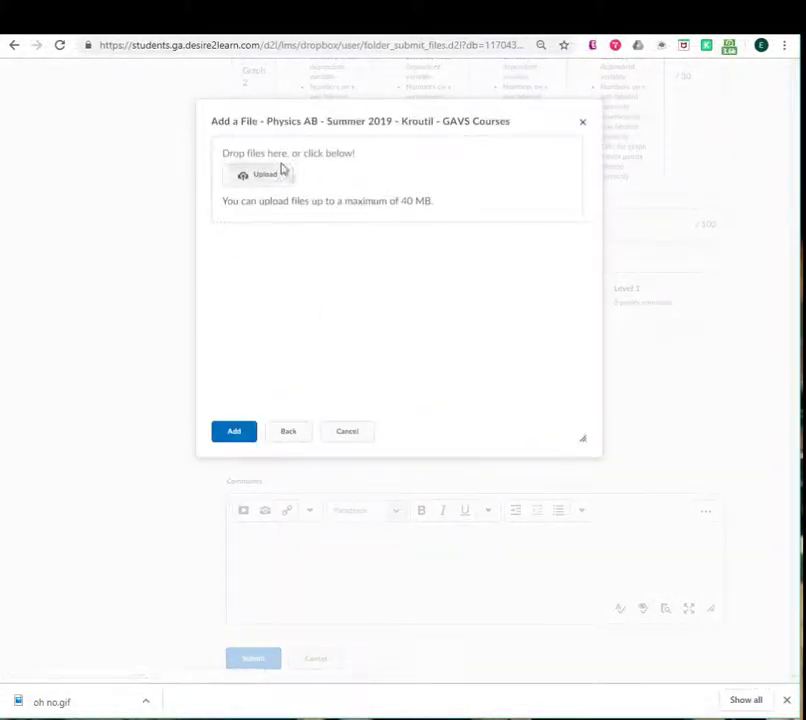
click(277, 186)
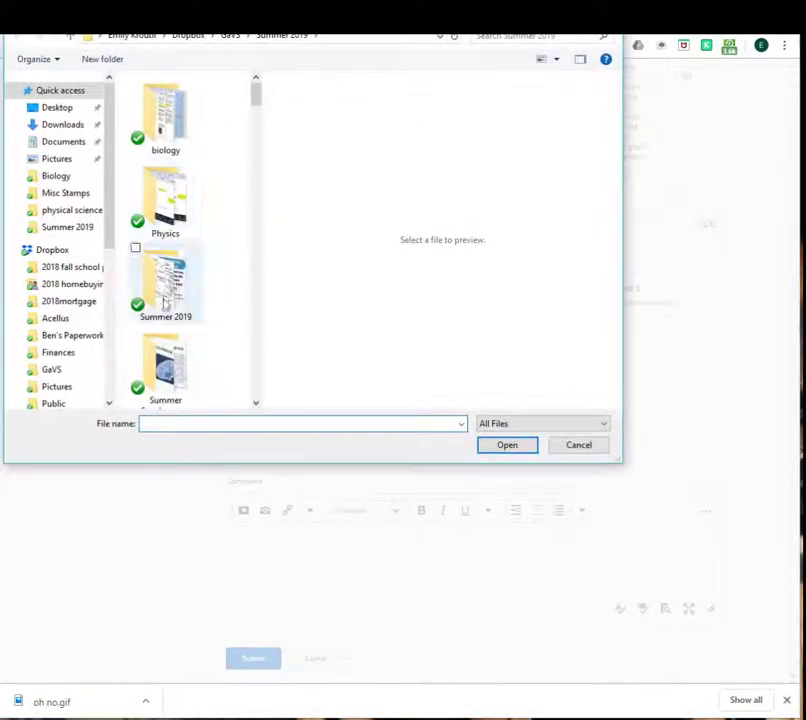
scroll(165, 300, down, 5)
click(178, 234)
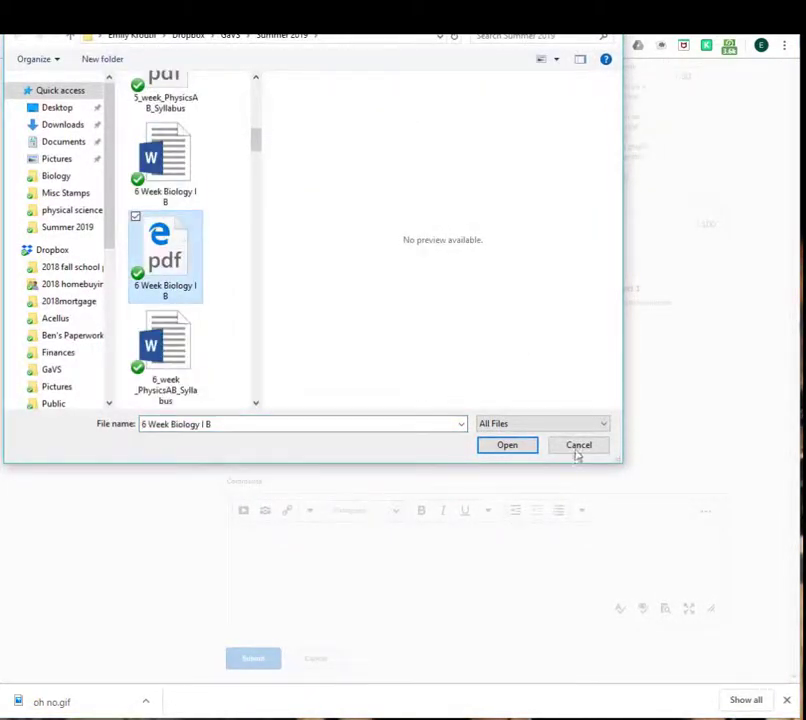
click(506, 446)
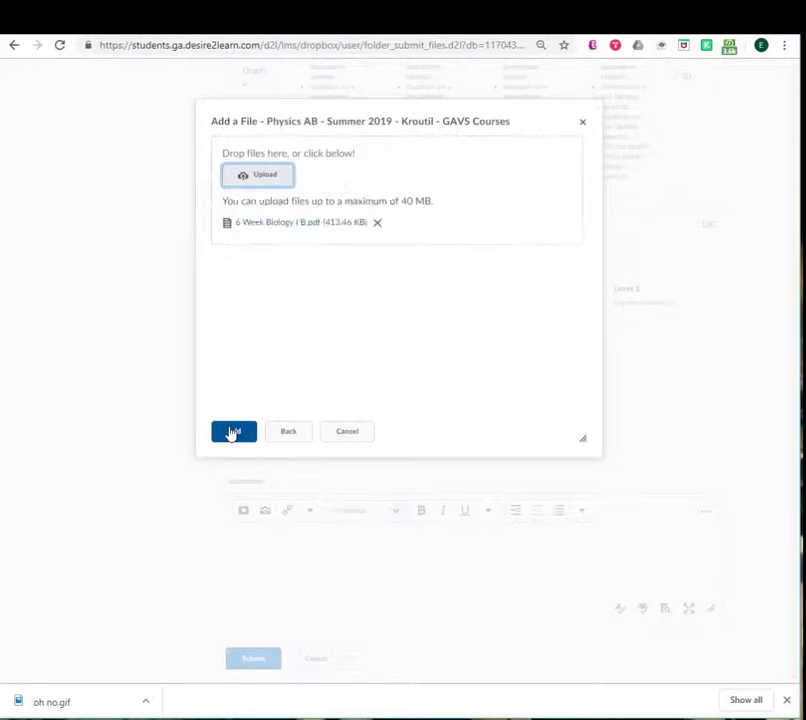
click(232, 432)
scroll(536, 477, down, 1)
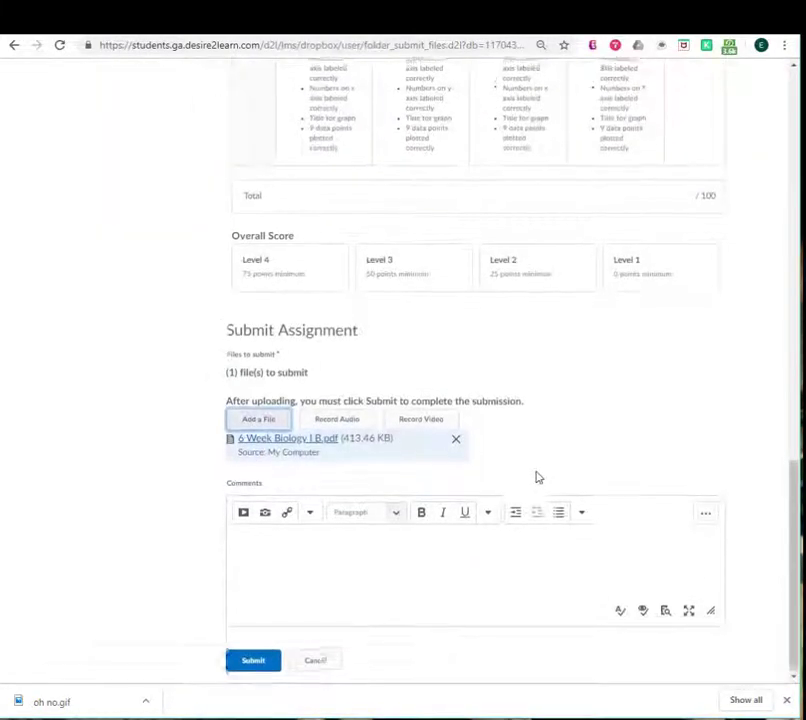
click(489, 561)
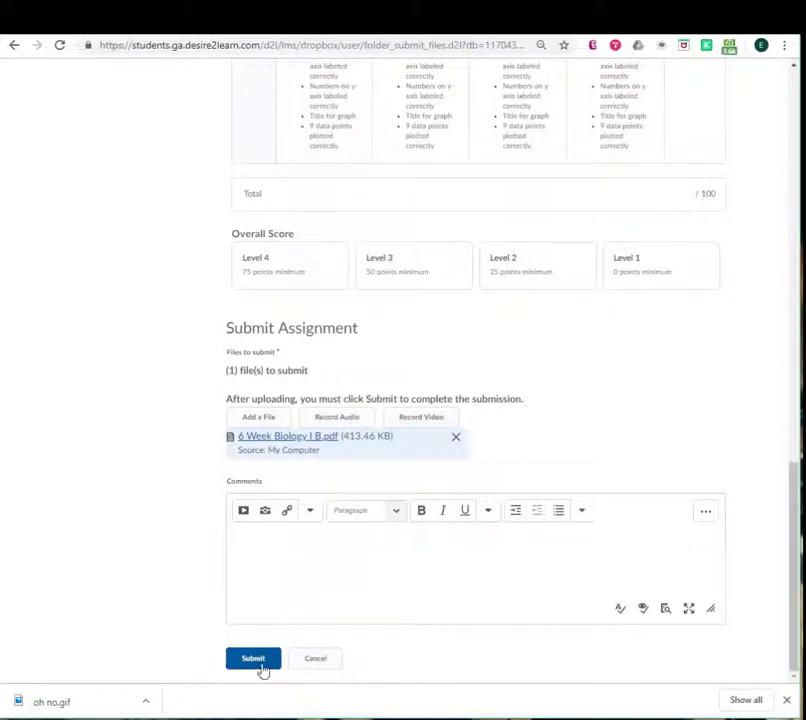
- Return to the Dropbox folders without submitting and review the list down to the Extra Learning Opportunities test corrections
scroll(284, 612, up, 12)
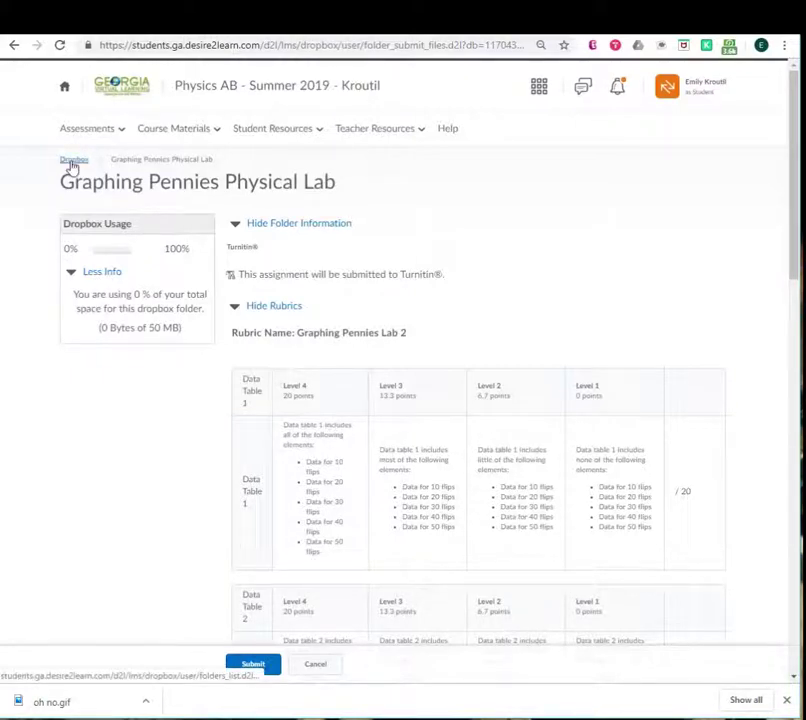
click(71, 162)
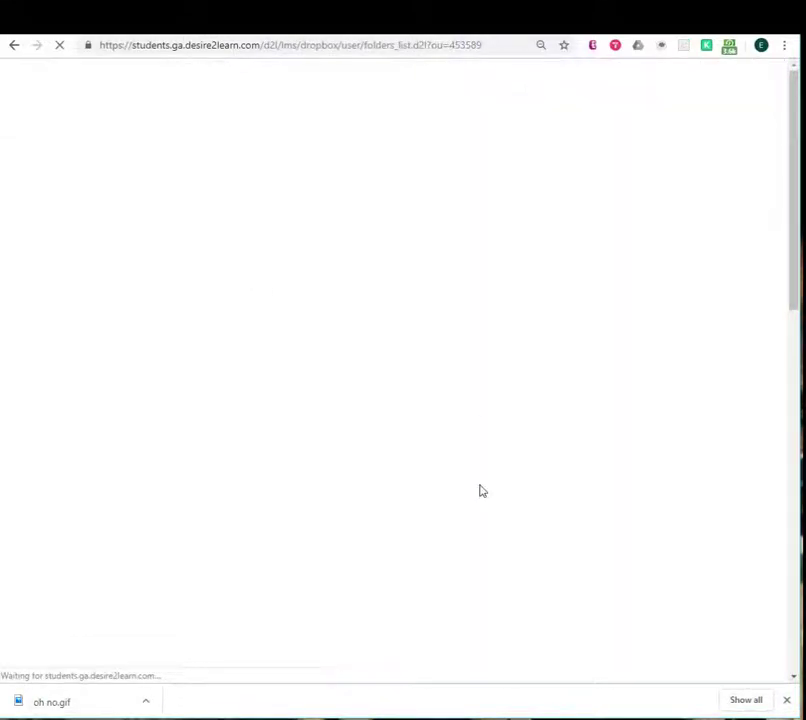
scroll(198, 639, down, 1)
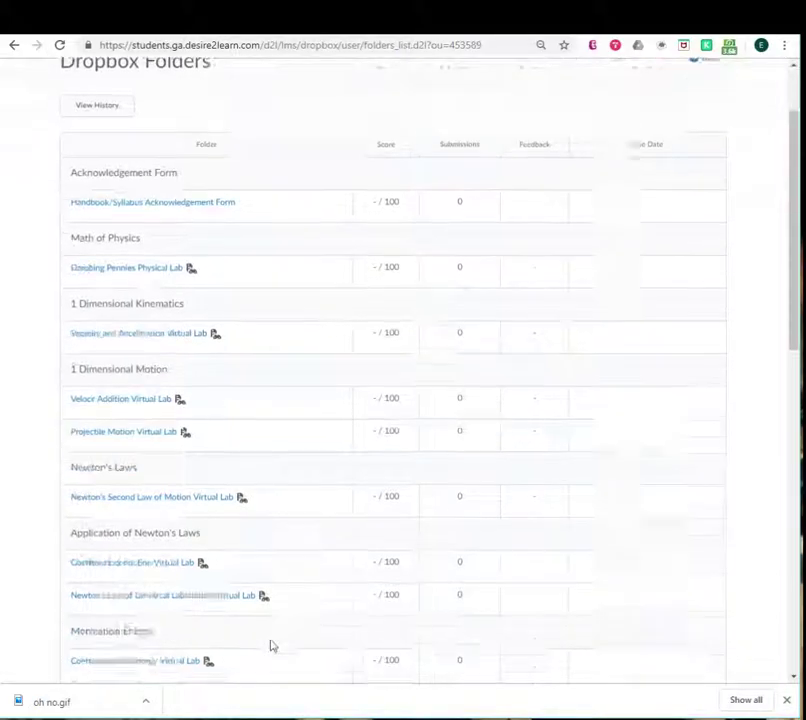
scroll(266, 598, down, 8)
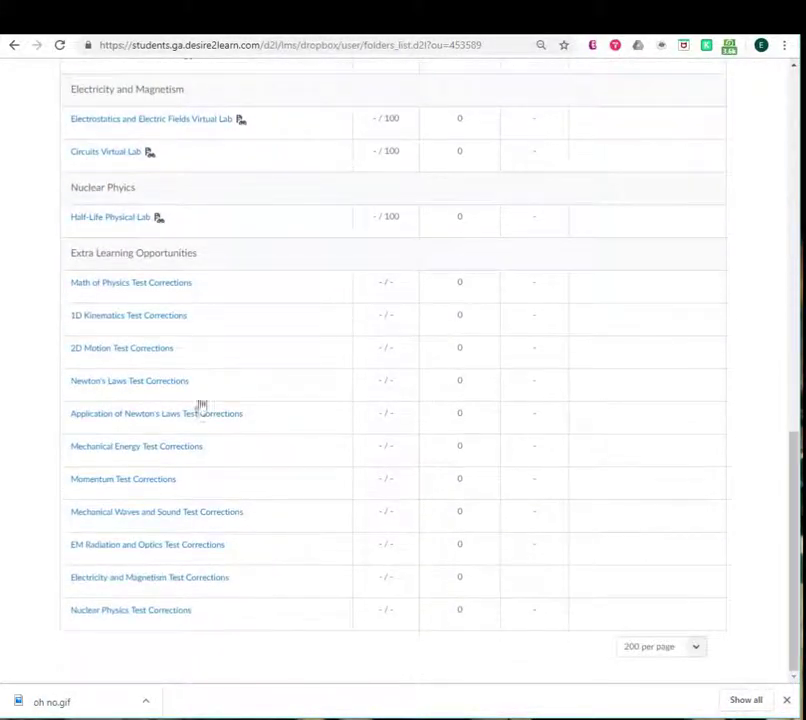
scroll(320, 446, up, 4)
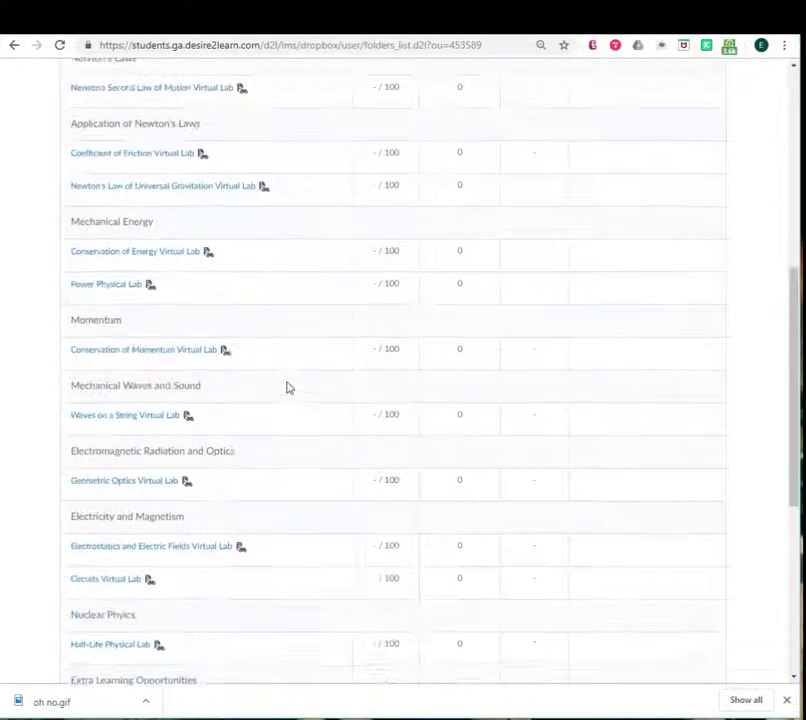
scroll(287, 388, up, 4)
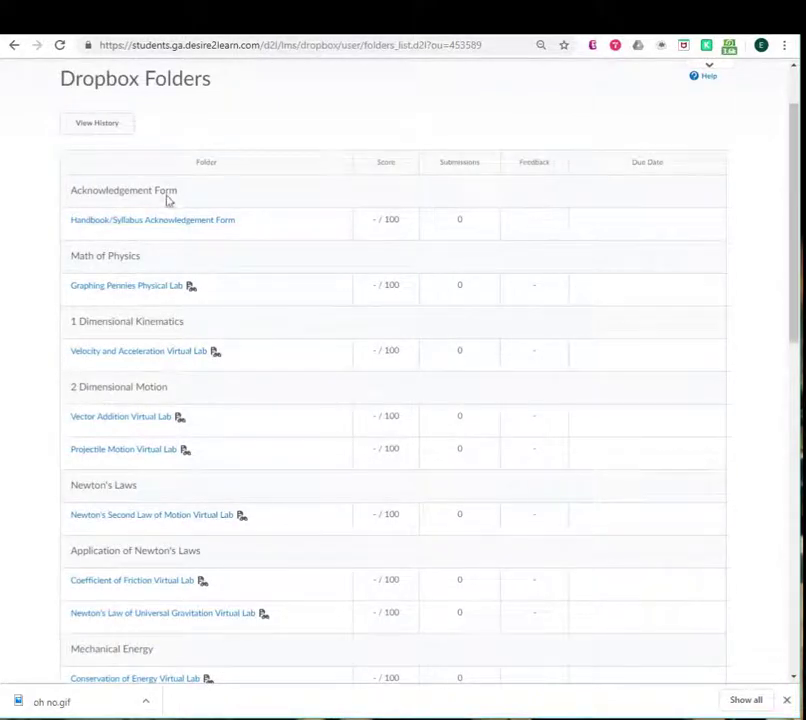
scroll(150, 170, up, 1)
- Open the course's quiz list and view the summary of the International System and Significant Figures Quiz
click(119, 130)
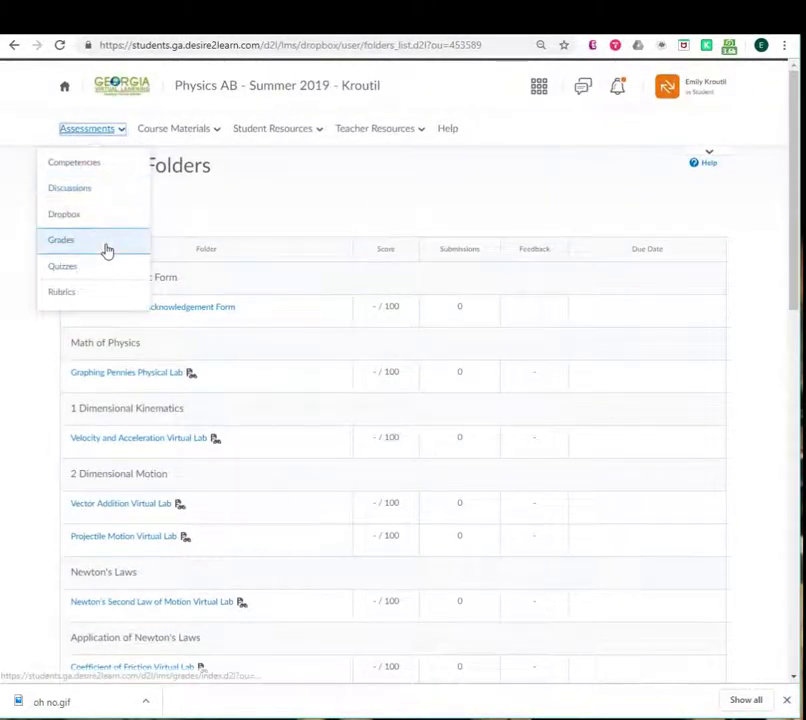
click(106, 268)
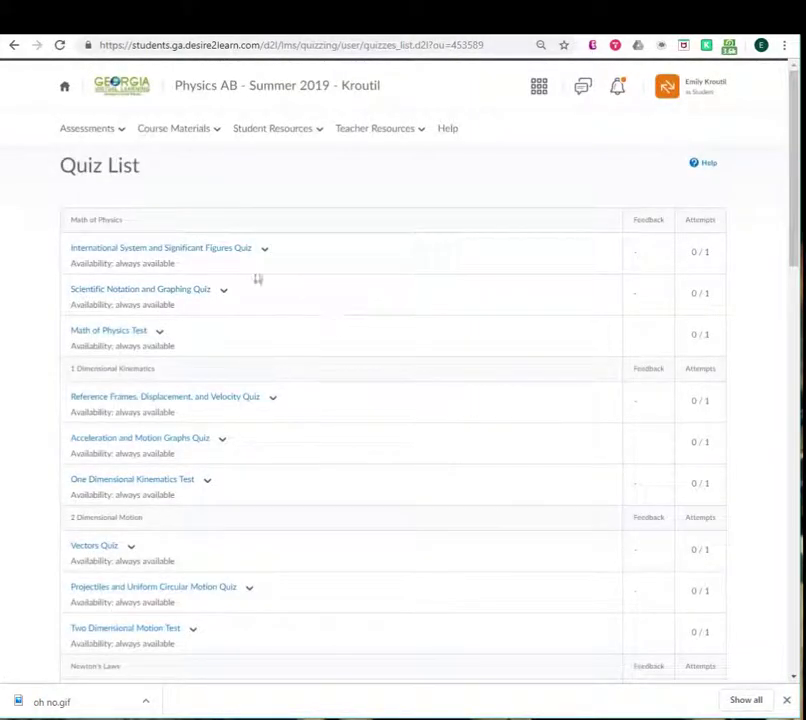
click(263, 250)
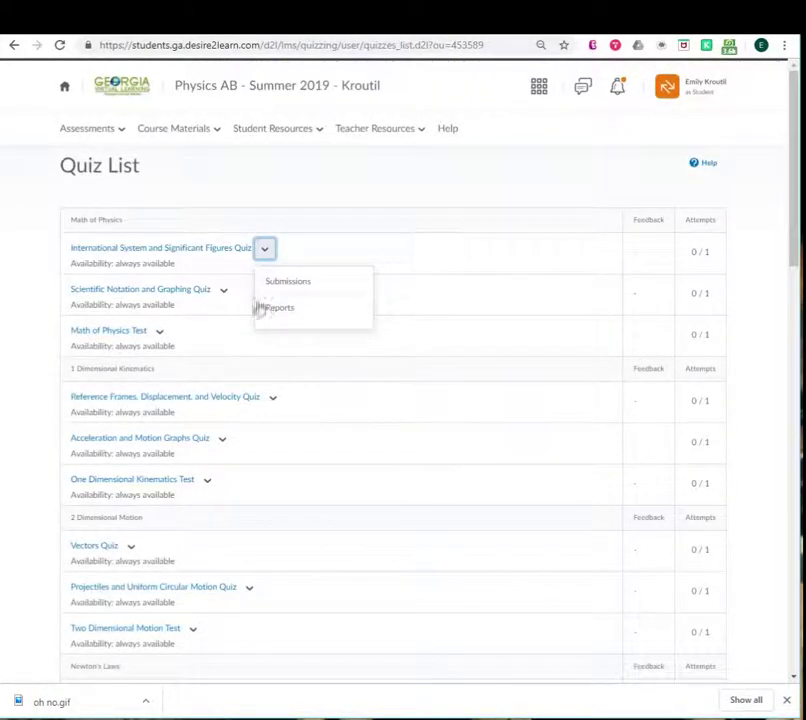
click(173, 251)
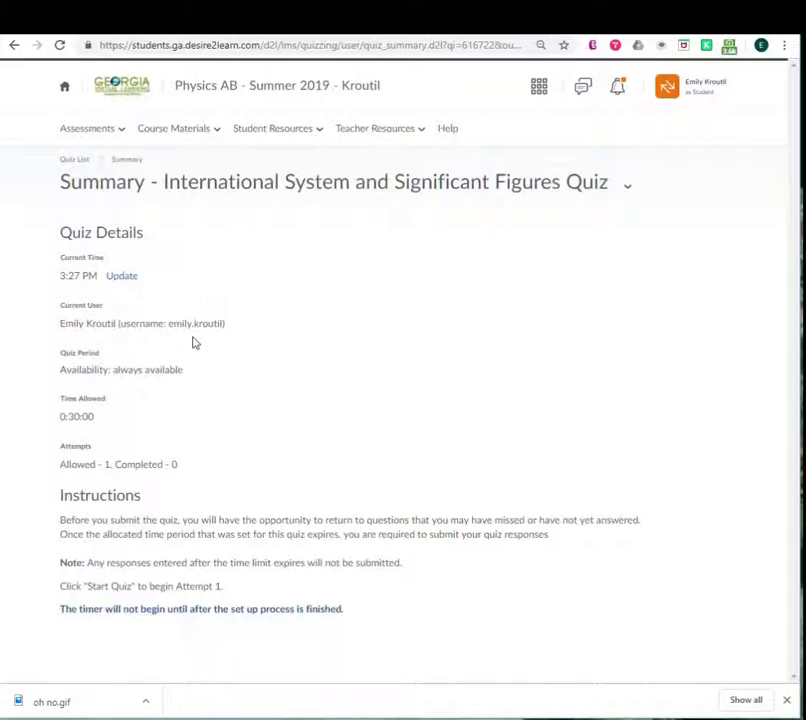
- Open the course's Grades page to view the grade items
click(115, 131)
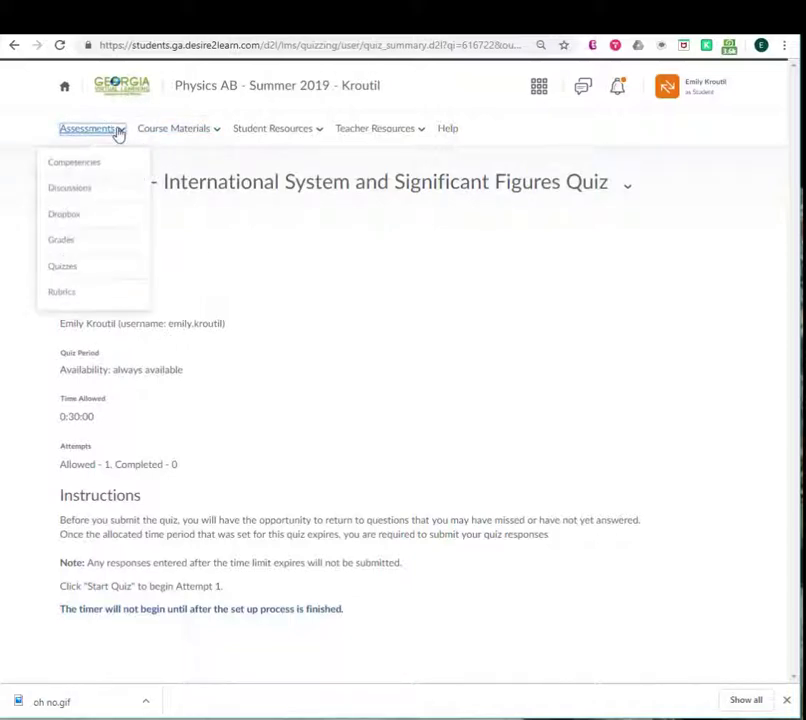
click(104, 242)
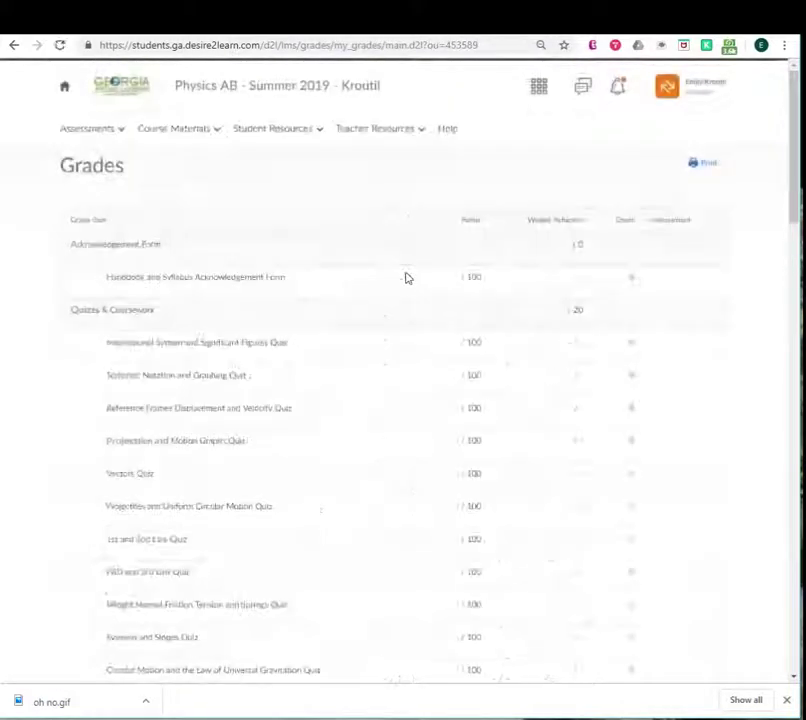
- Review the Physics AB grade items from the Acknowledgement Form through the quizzes, and show the available student resources
scroll(535, 316, down, 3)
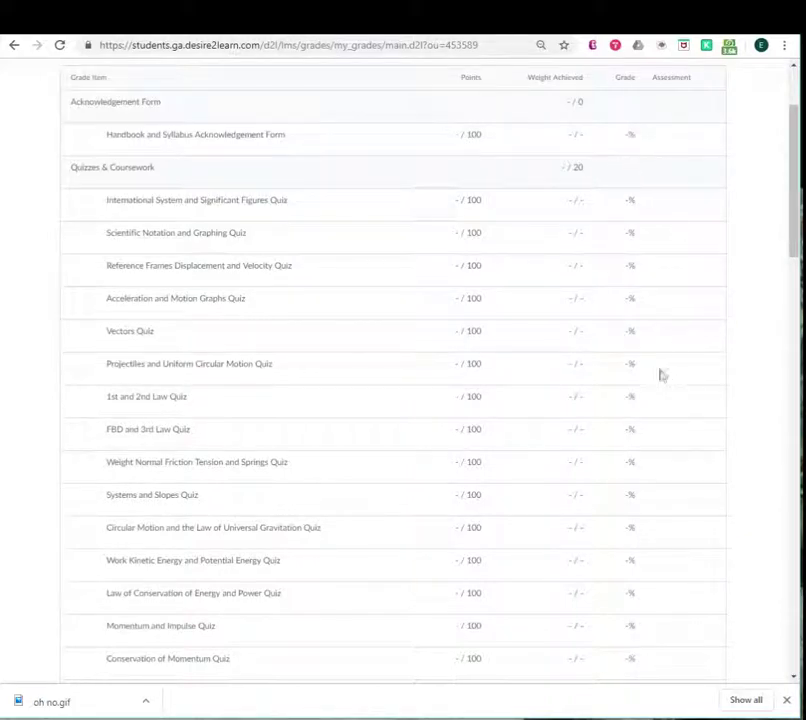
scroll(540, 401, down, 10)
scroll(527, 360, up, 12)
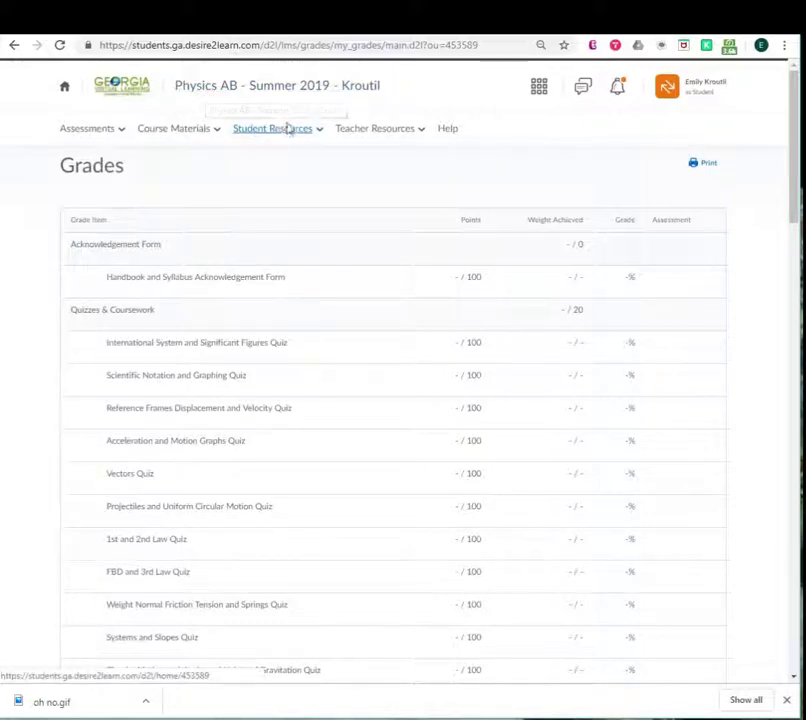
click(320, 136)
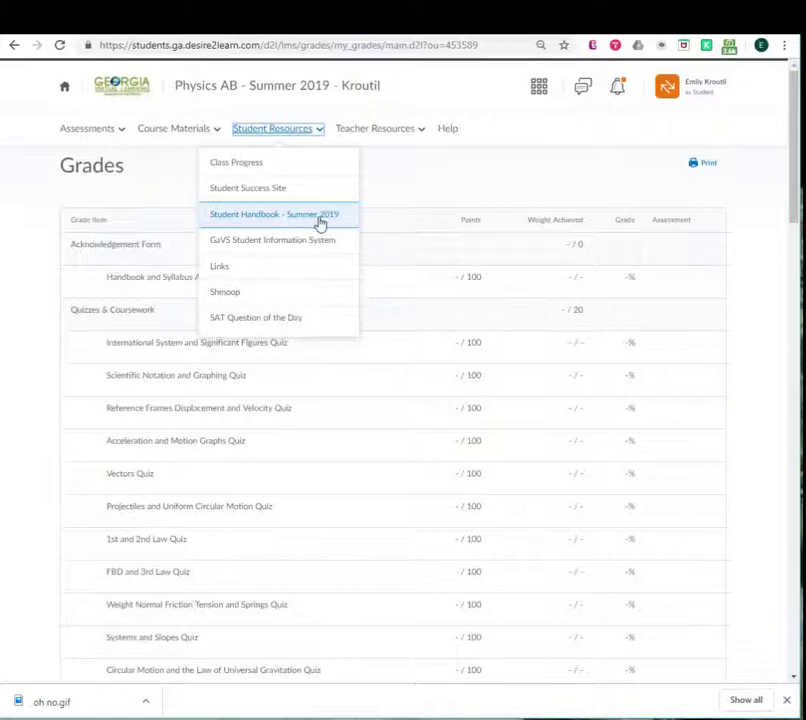
- View the Georgia Virtual Helpdesk knowledgebase from the course homepage's help link and return to the homepage
click(243, 88)
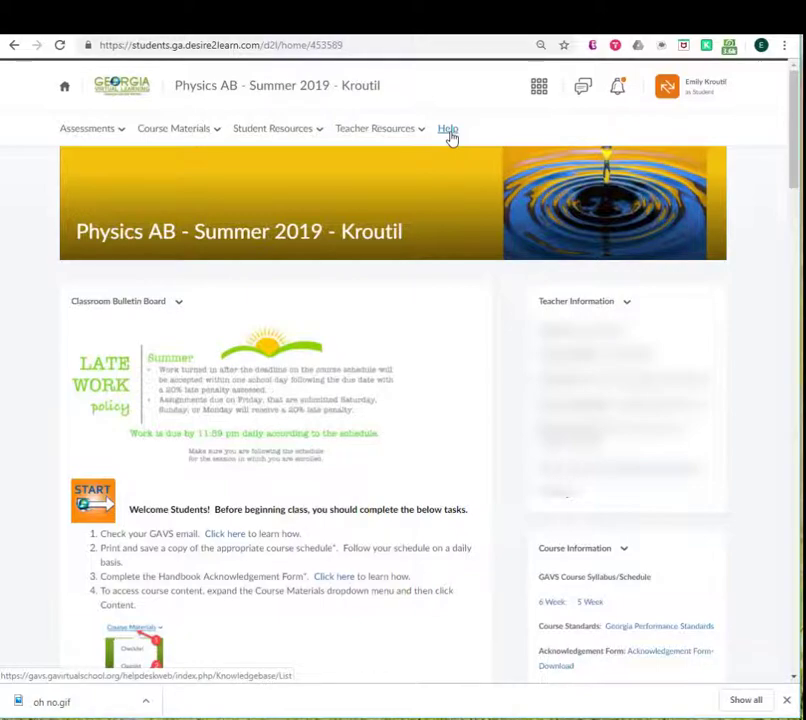
click(448, 132)
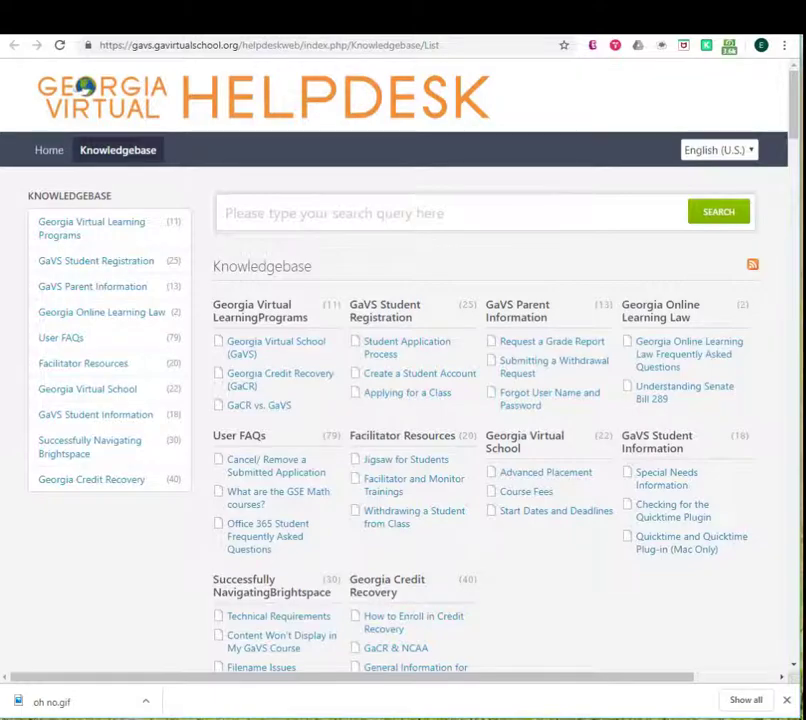
click(14, 45)
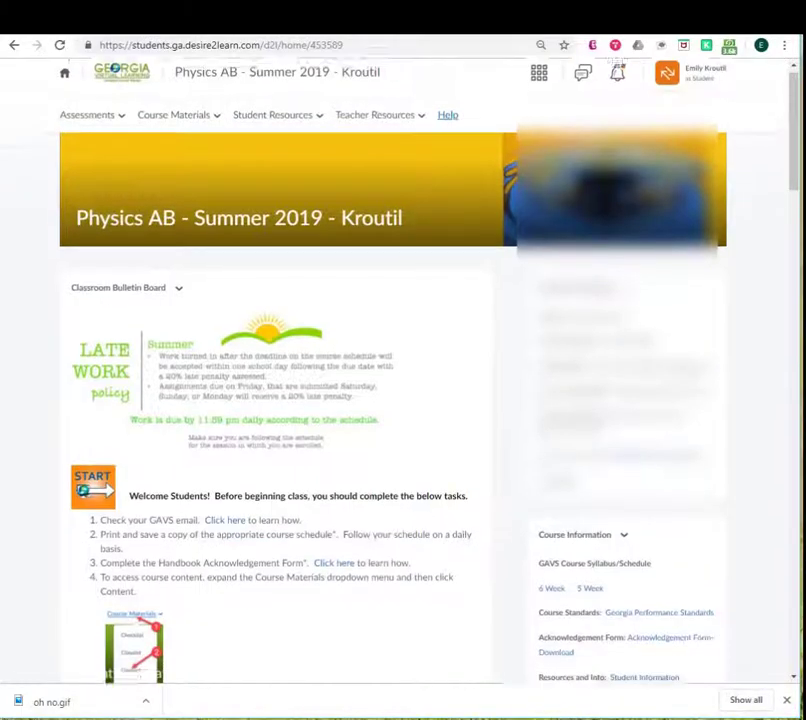
- Review the course homepage's announcements, including the Welcome to Summer Physics AB post, and go back to the start of the page
scroll(270, 400, down, 15)
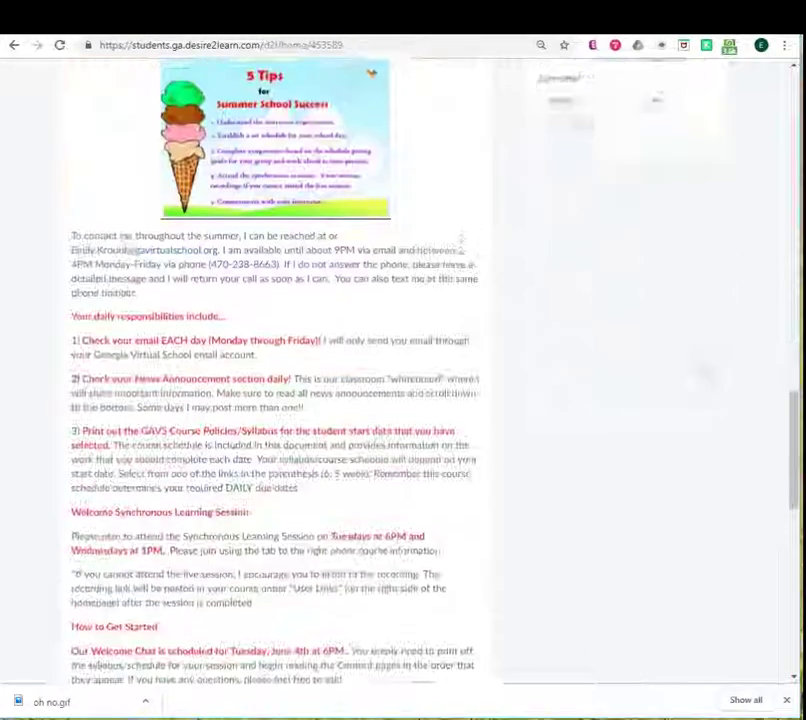
scroll(270, 400, down, 14)
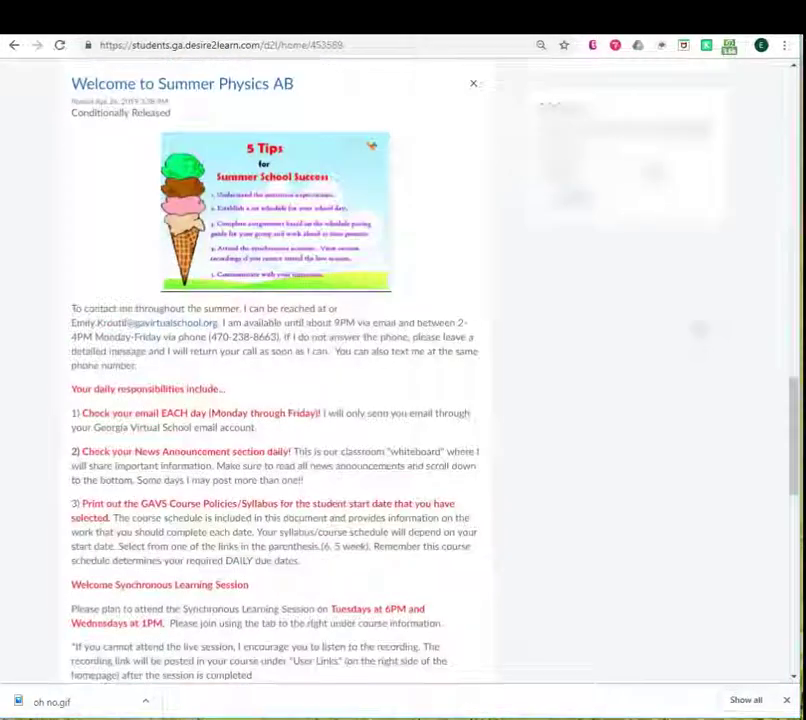
scroll(270, 400, up, 20)
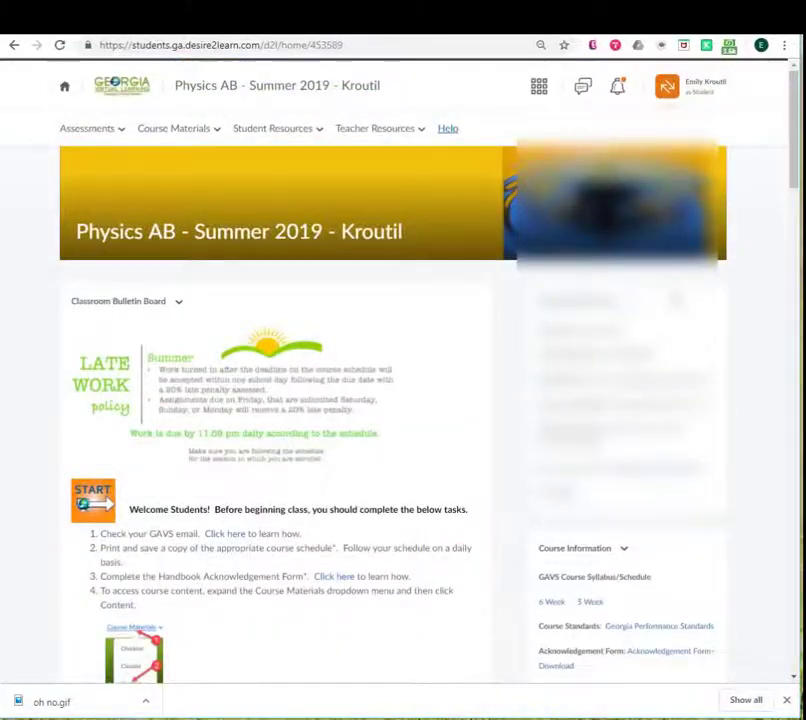